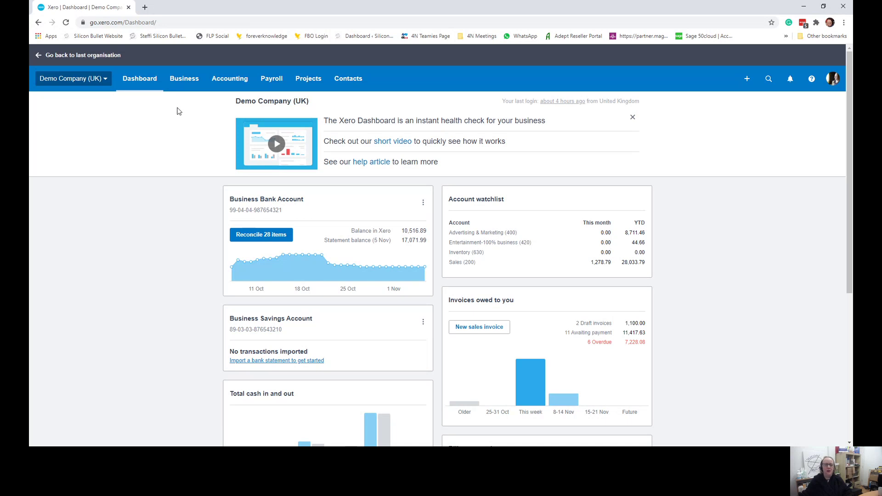
- Go to Business > Purchase orders and show only the five Approved orders
click(184, 81)
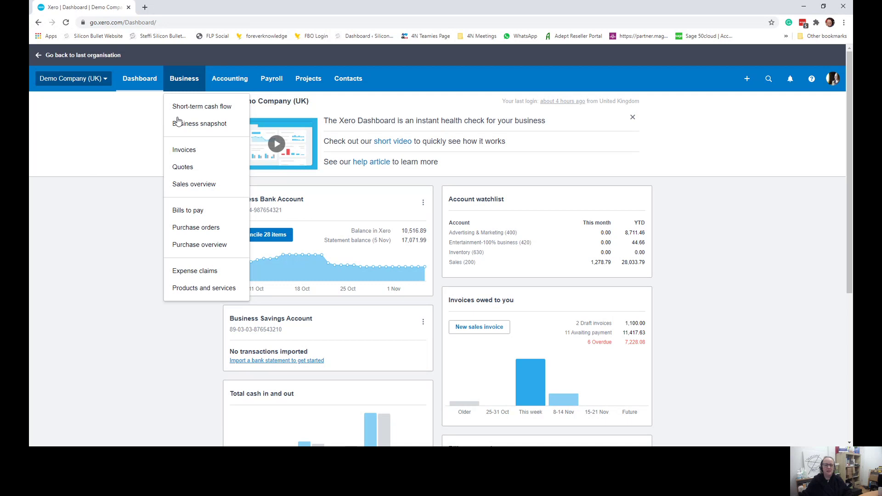
click(193, 227)
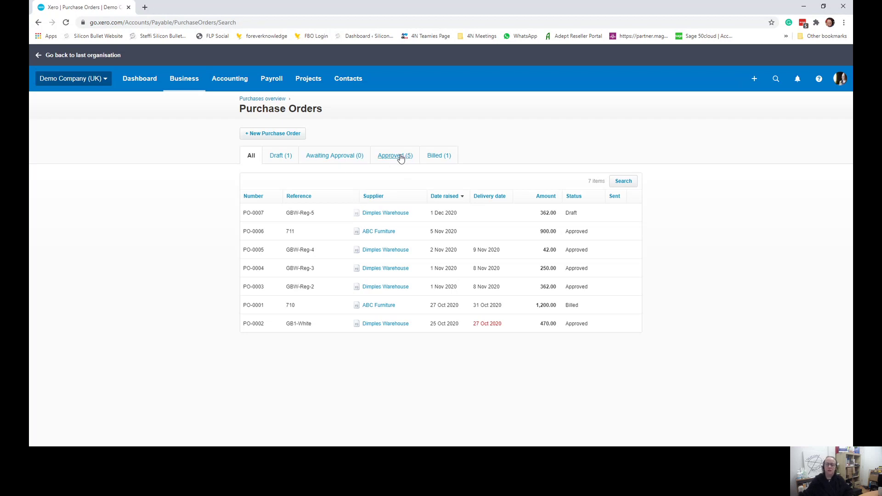
click(400, 156)
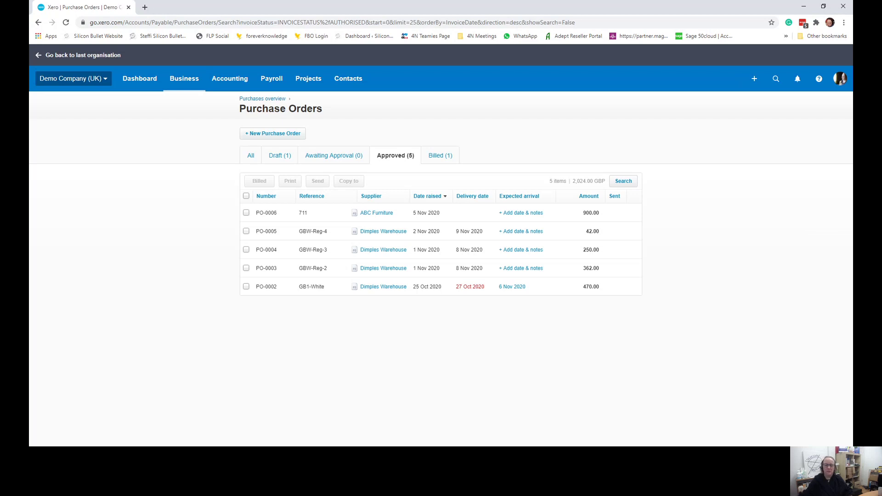
- Select approved orders PO-0005 and PO-0004 and bring up the Copy to options
click(245, 233)
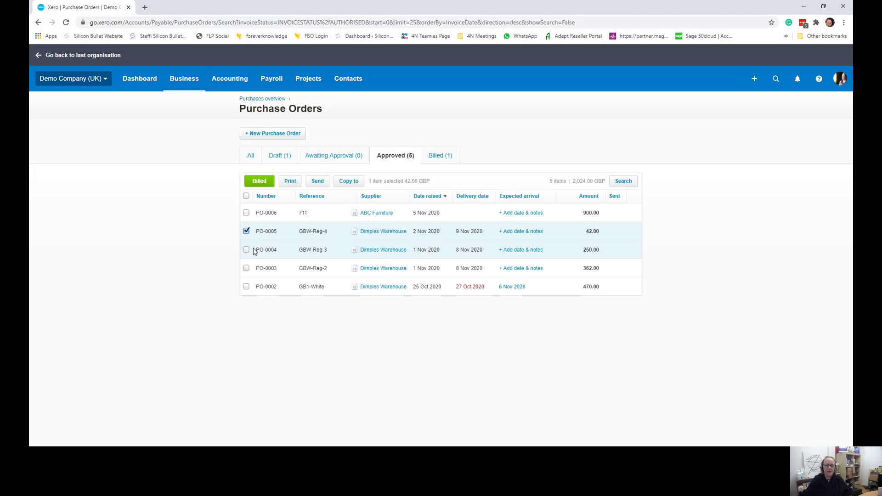
click(246, 250)
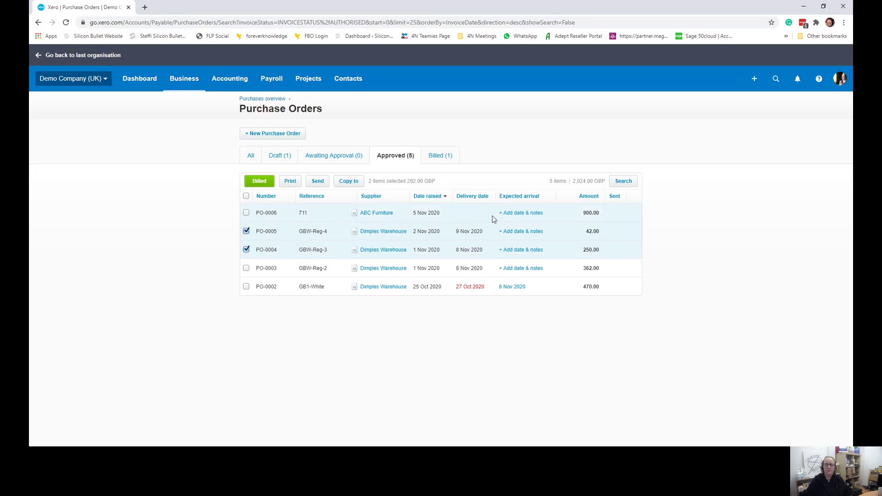
click(356, 183)
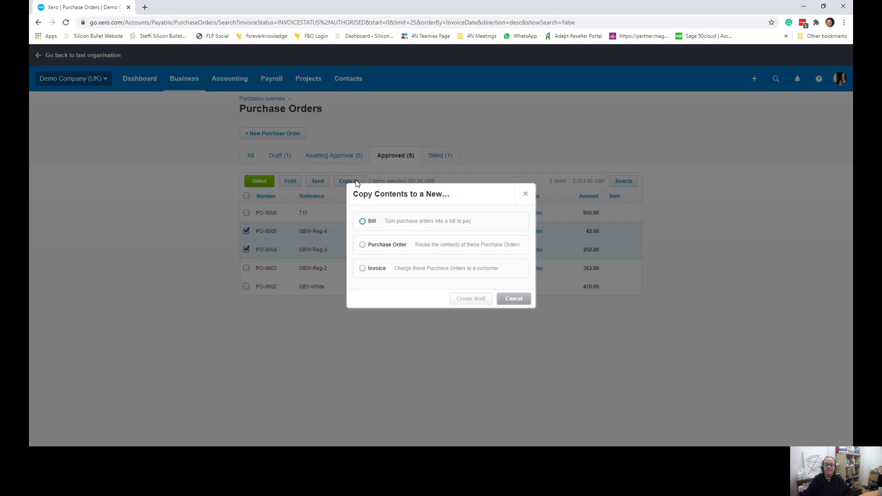
- Copy both orders into one draft Bill, marking them as fully billed
click(363, 222)
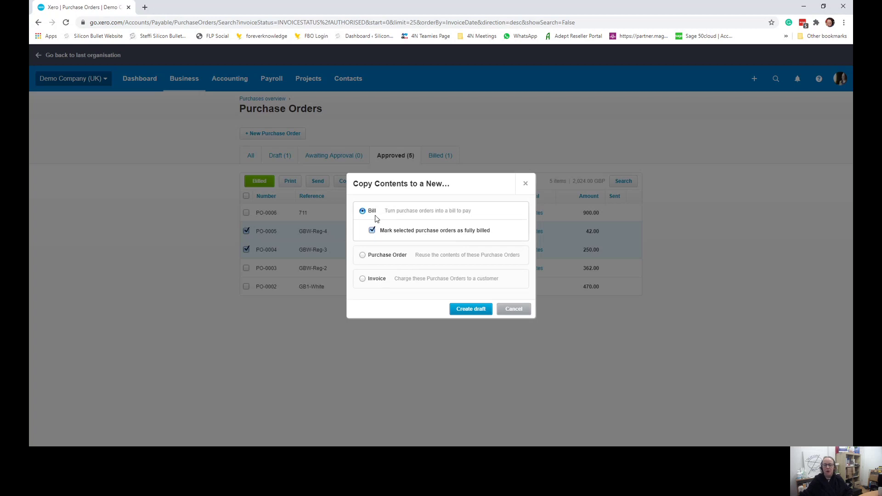
click(475, 307)
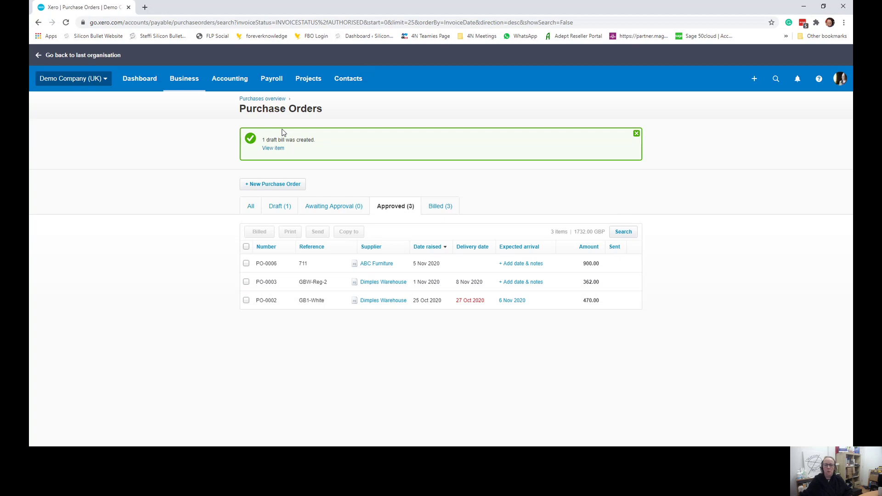
- Open the new draft bill and set Date 1 Nov 2020 and Due Date +30 (1 Dec 2020)
click(277, 149)
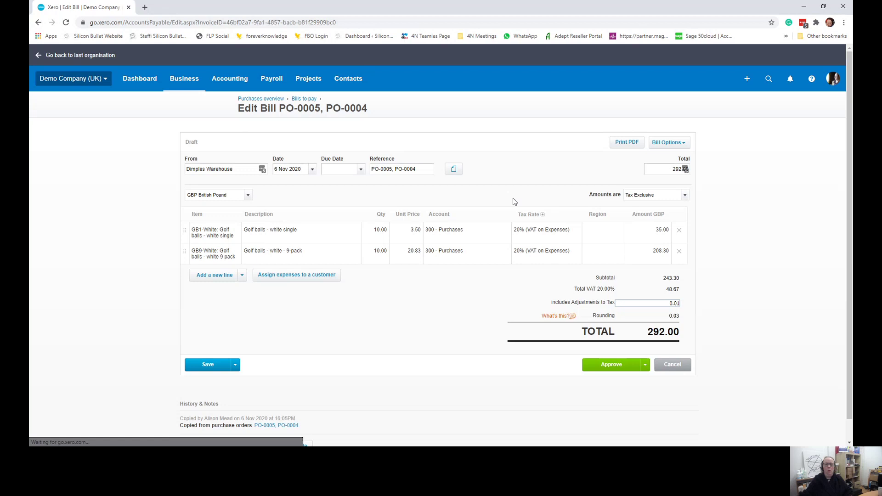
click(311, 170)
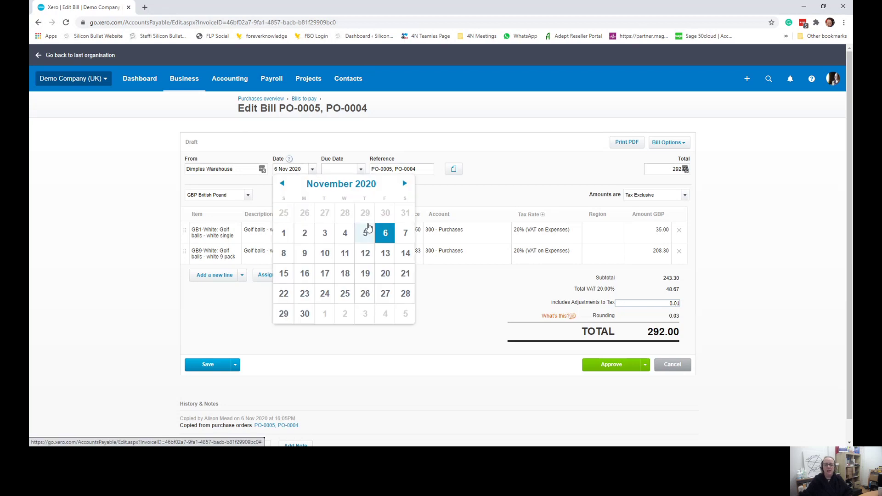
click(284, 233)
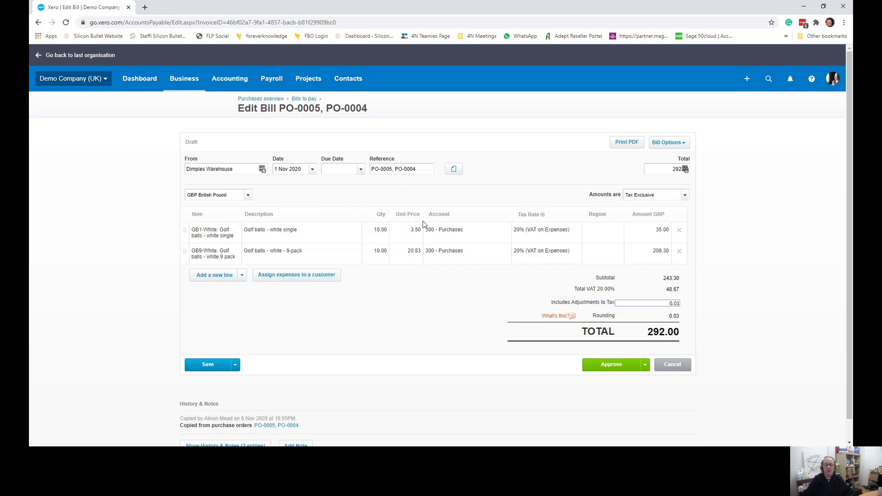
click(361, 169)
text(30)
key(Tab)
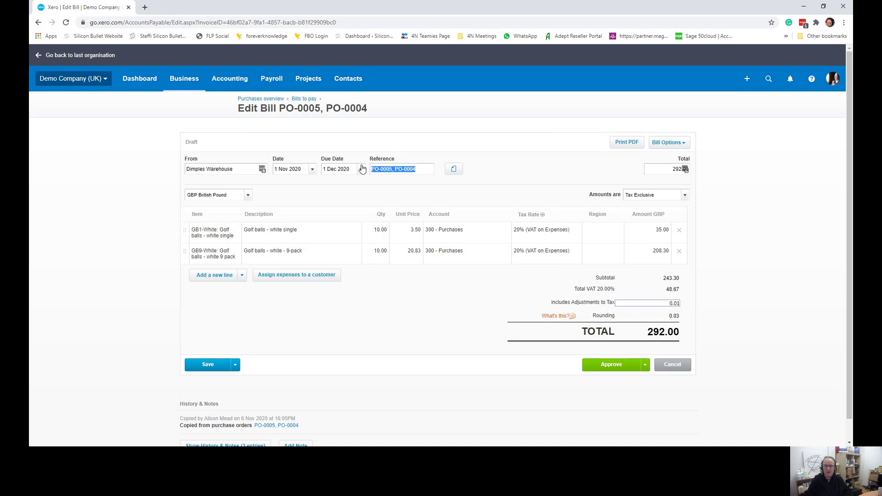
- Replace the bill's reference with the supplier's PO number and expand History & Notes
key(BackSpace)
text(Suu)
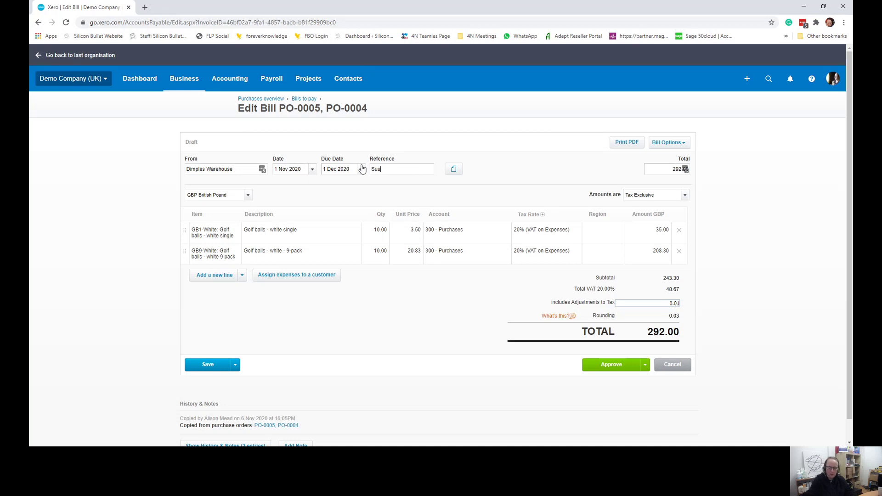
text(pliers PO 123456789)
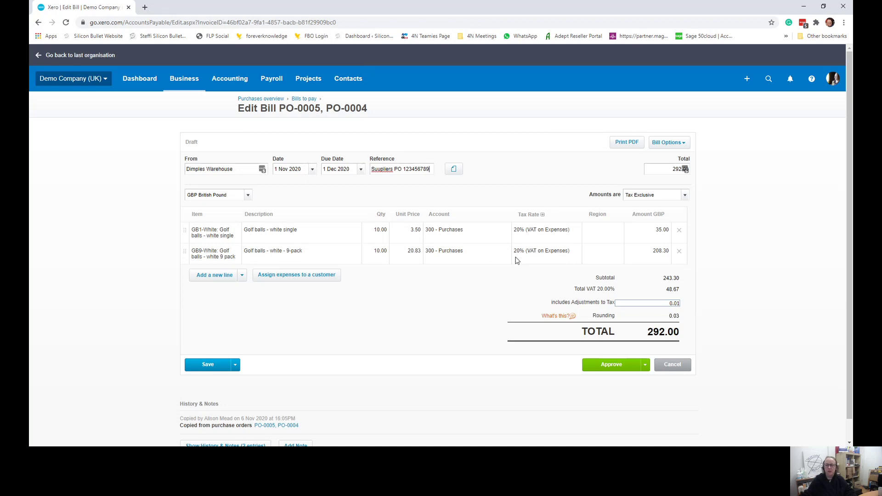
scroll(515, 257, down, 1)
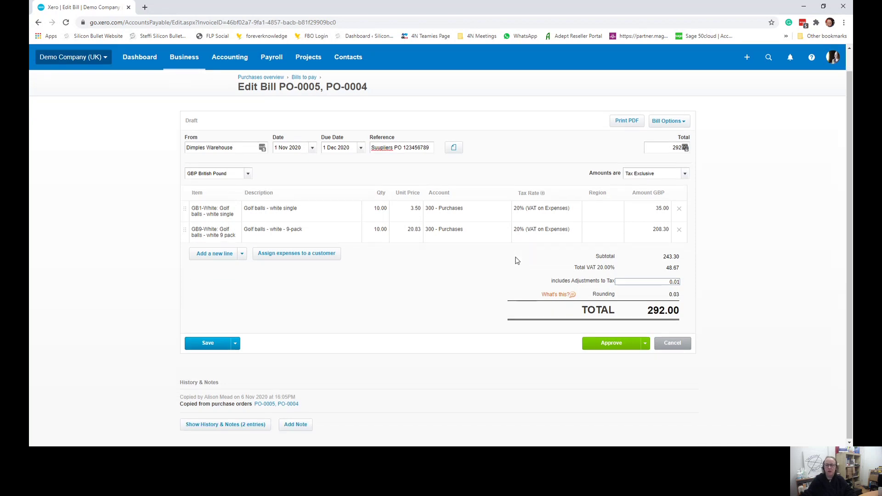
click(249, 424)
scroll(365, 343, down, 1)
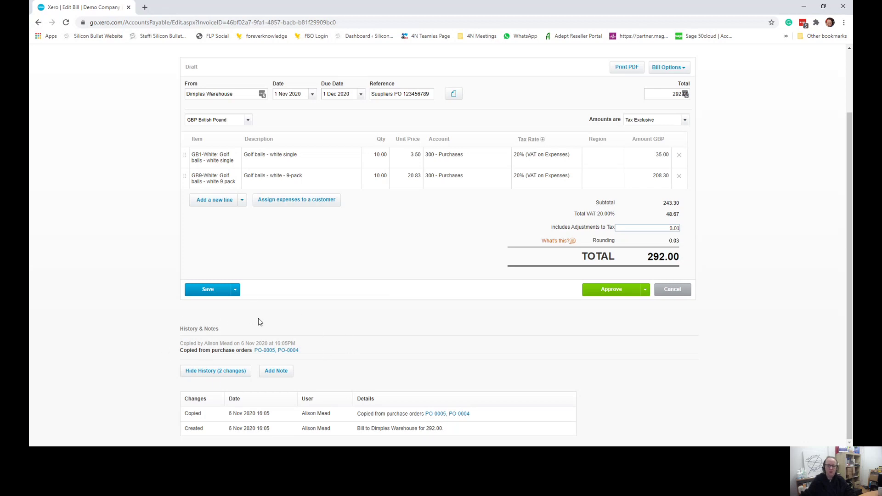
scroll(503, 263, up, 1)
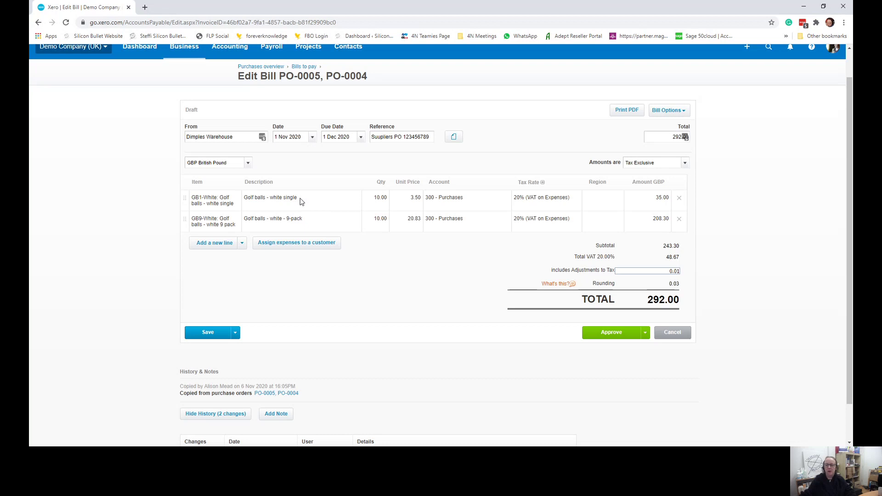
- Set the Region of both golf-ball lines to Eastside, briefly showing then hiding Tax Amount
click(594, 200)
click(617, 203)
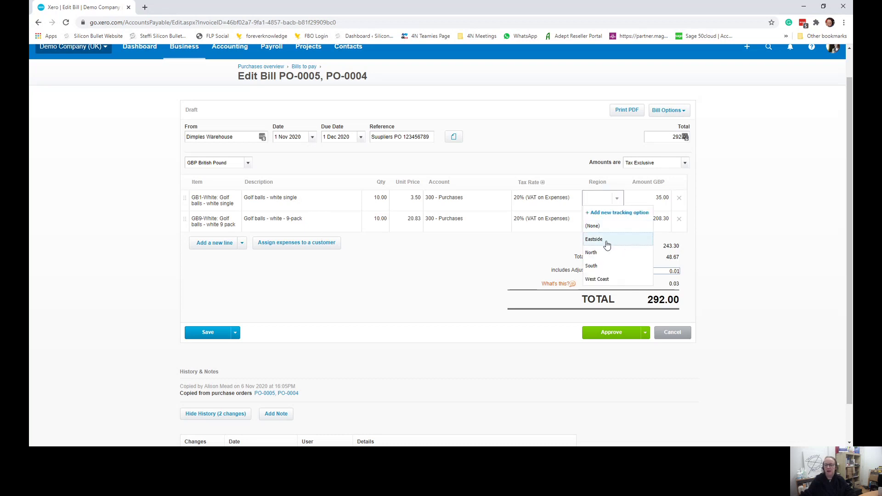
click(605, 243)
click(623, 226)
click(618, 224)
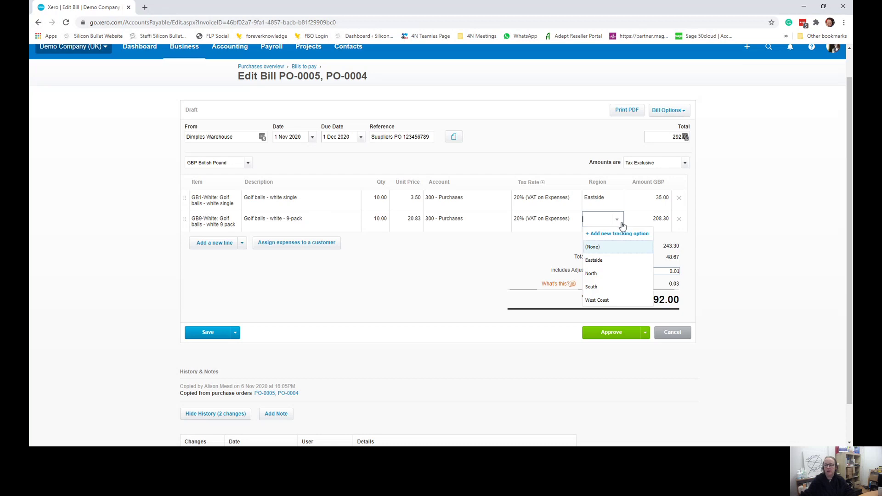
click(621, 264)
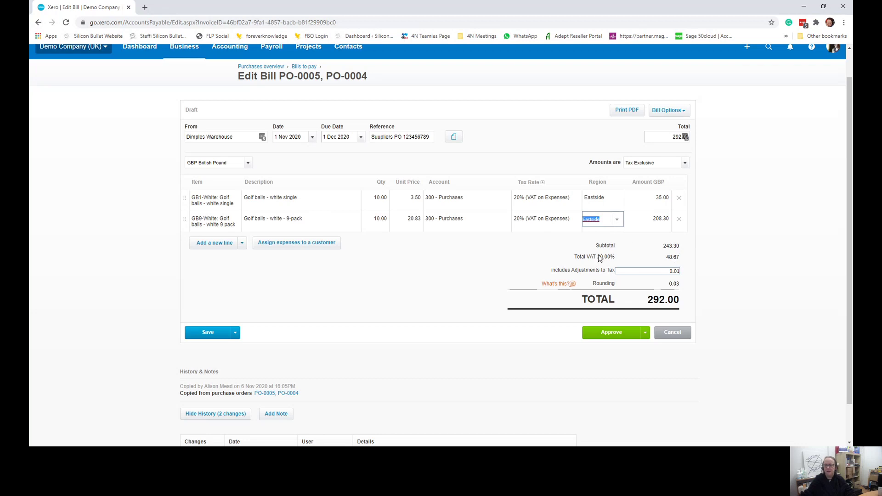
click(543, 184)
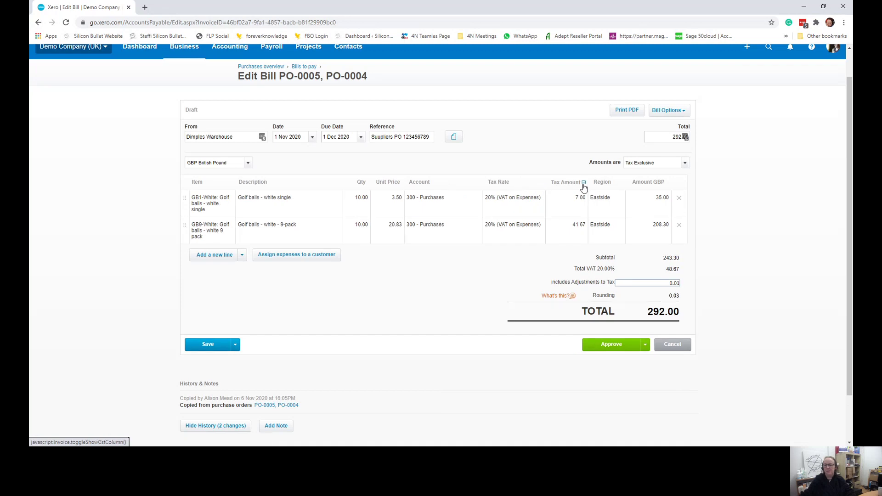
click(583, 186)
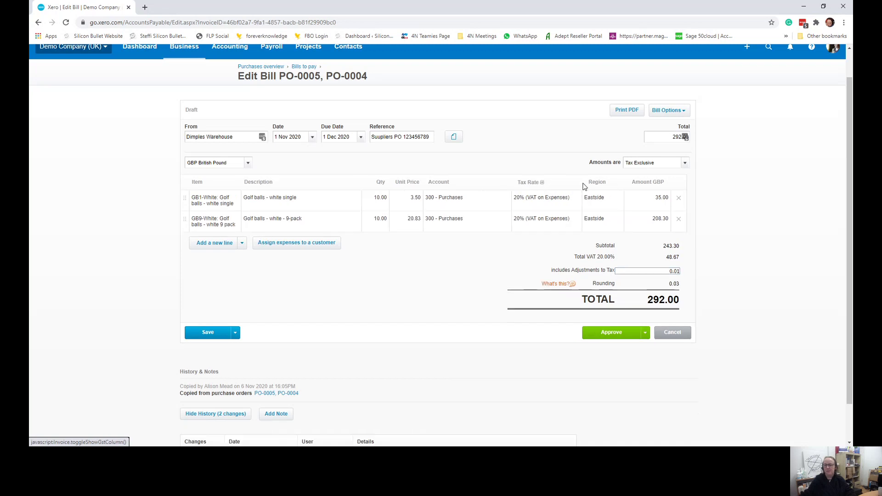
- Approve the 292.00 GBP bill and return to the Bills to pay list
click(610, 333)
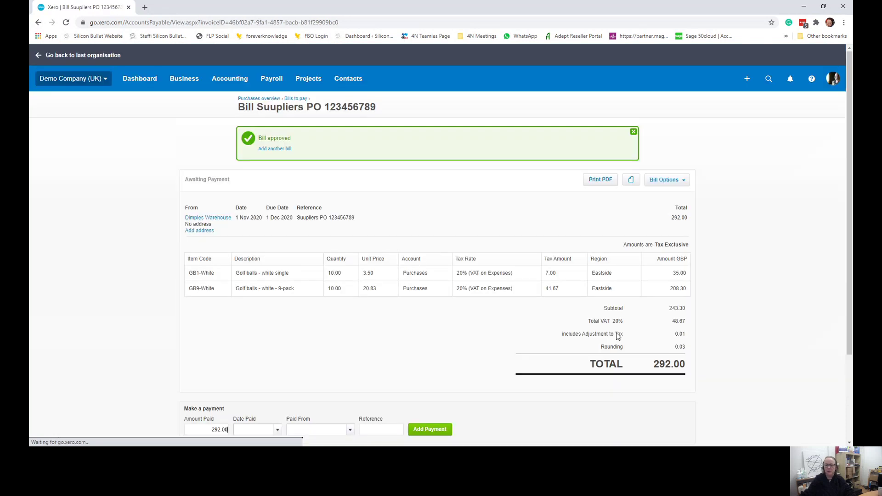
click(297, 99)
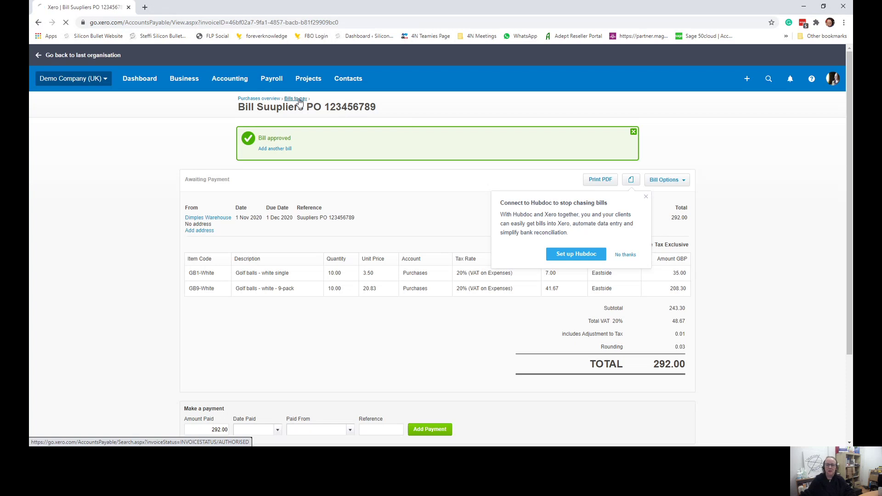